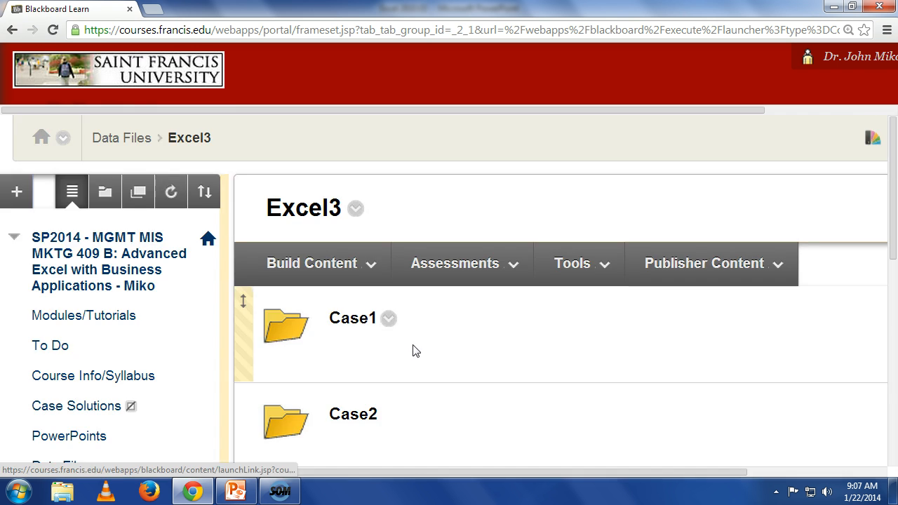
# - Download the Drake.xlsx data file from the Excel3 course content's Tutorial folder
pyautogui.scroll(-5, 414, 351)
pyautogui.scroll(-1, 414, 365)
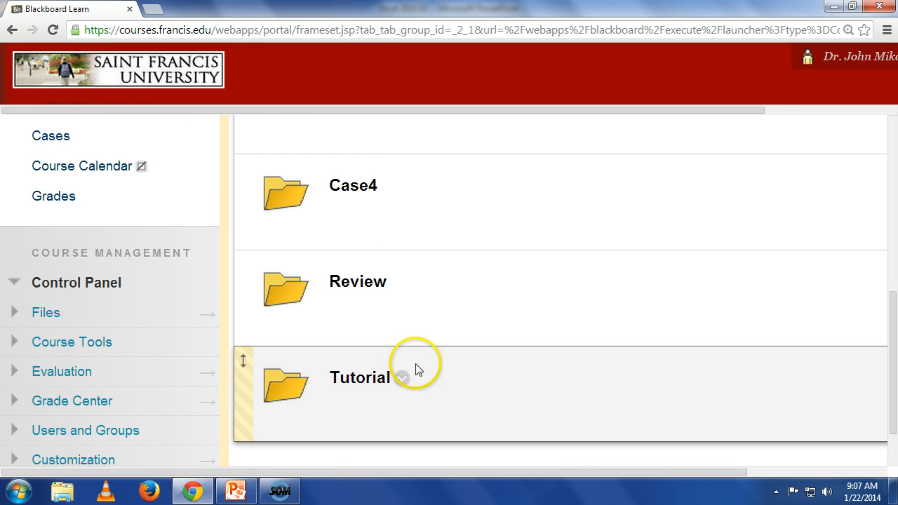
pyautogui.click(375, 379)
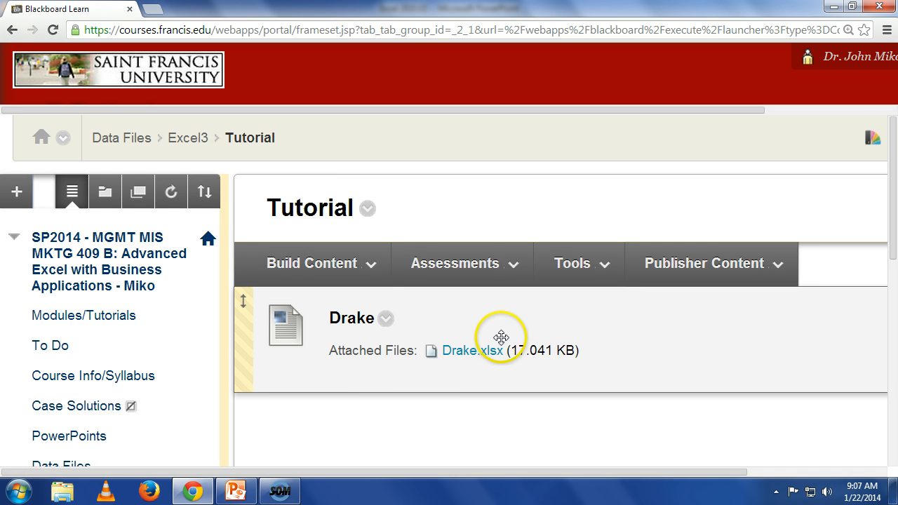
pyautogui.click(475, 355)
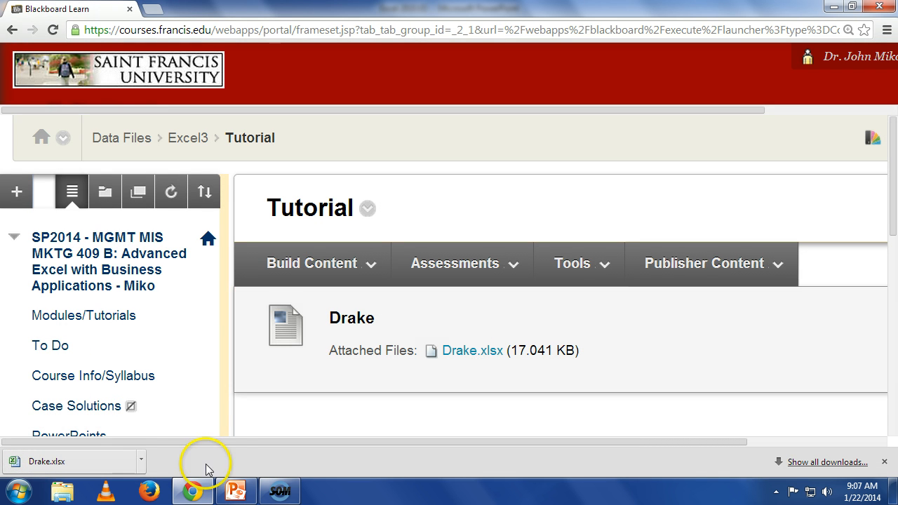
# - Open the downloaded Drake.xlsx workbook in Excel and enable editing
pyautogui.click(143, 463)
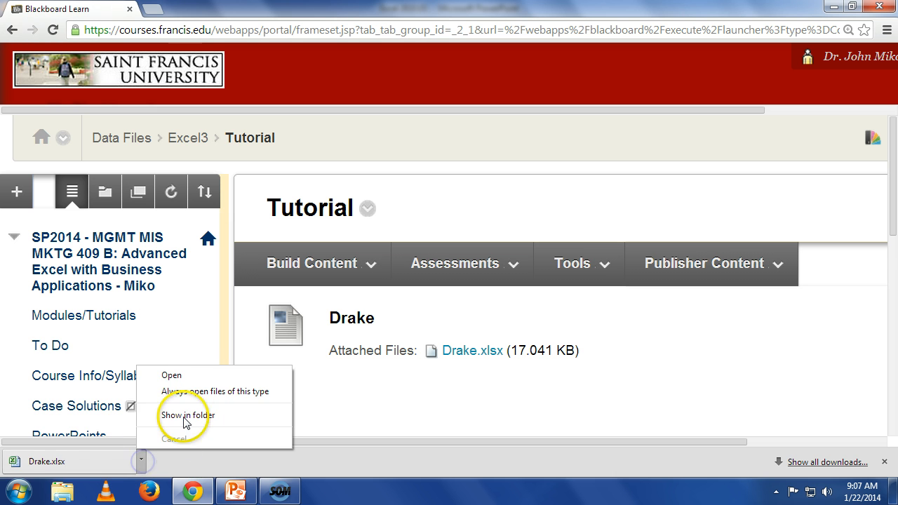
pyautogui.click(175, 373)
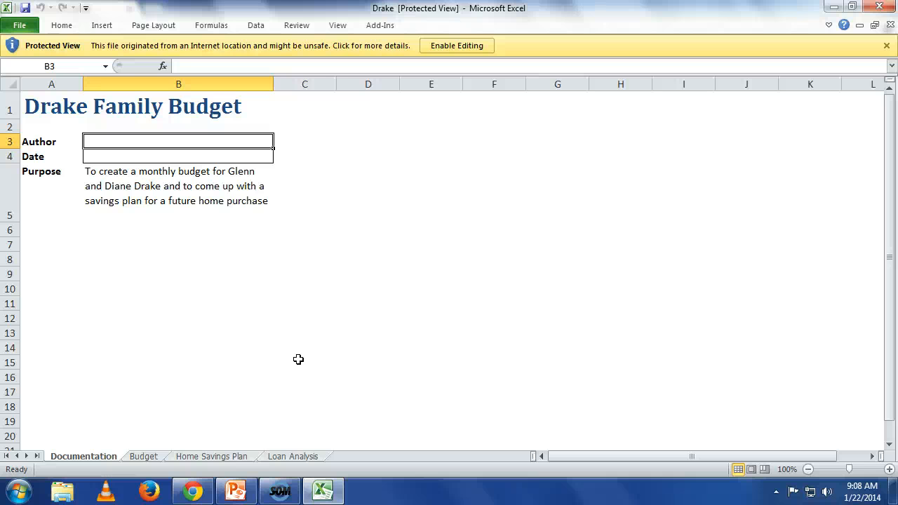
pyautogui.click(489, 48)
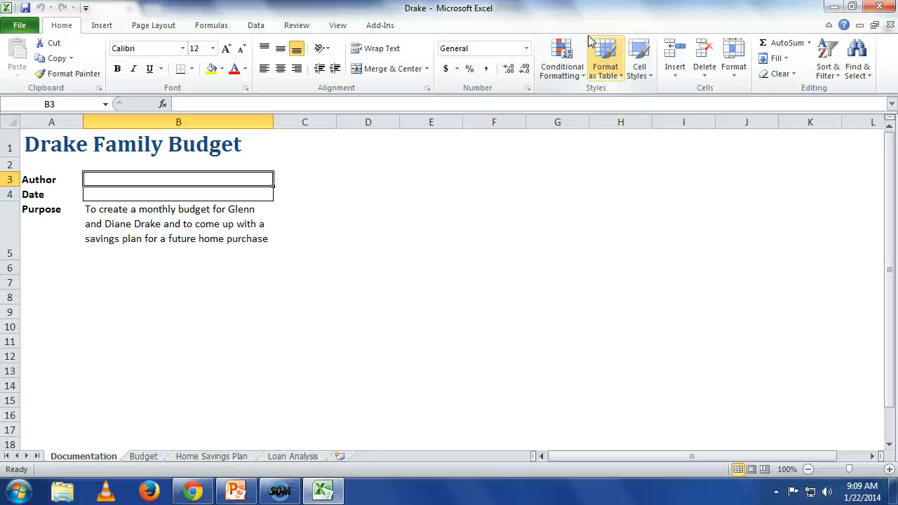
# - Enter the author's name in cell B3 and the date January 22, 2014 in cell B4 of the Documentation sheet
pyautogui.write('Miko')
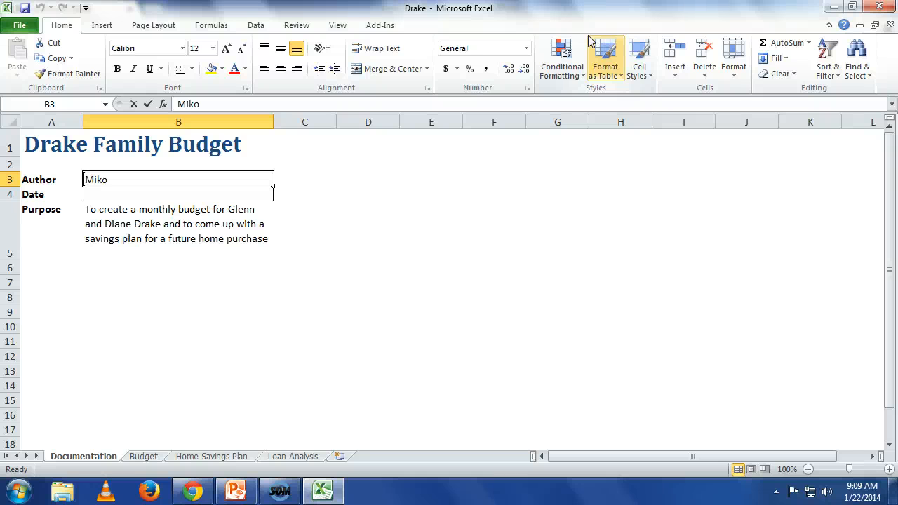
pyautogui.press('Return')
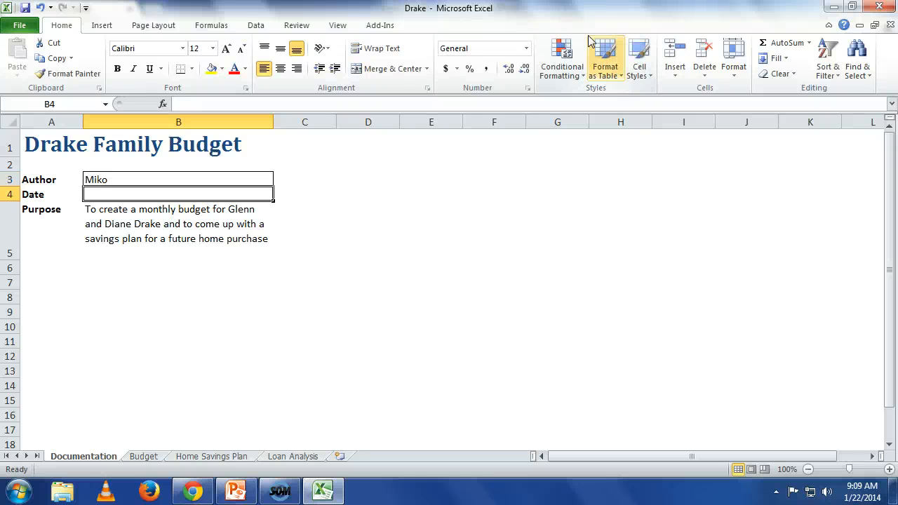
pyautogui.write('Janu')
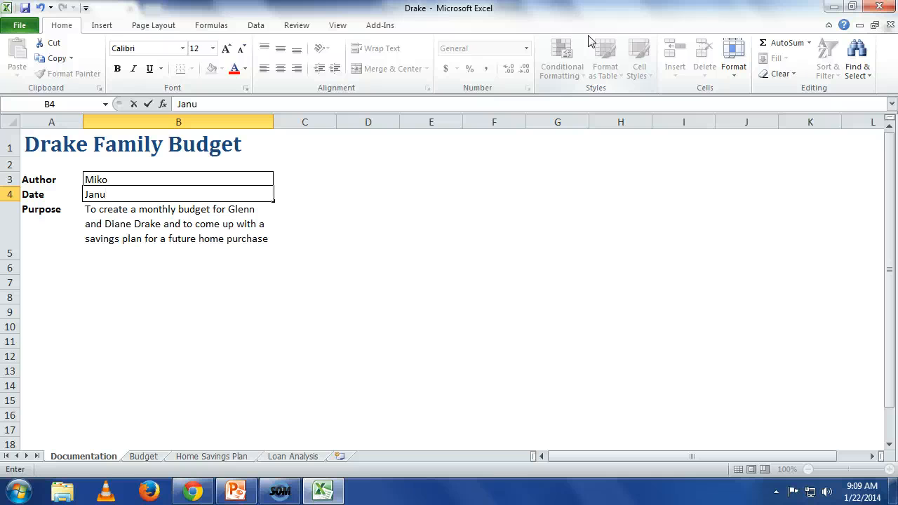
pyautogui.write('ary 22, 2014')
pyautogui.press('Return')
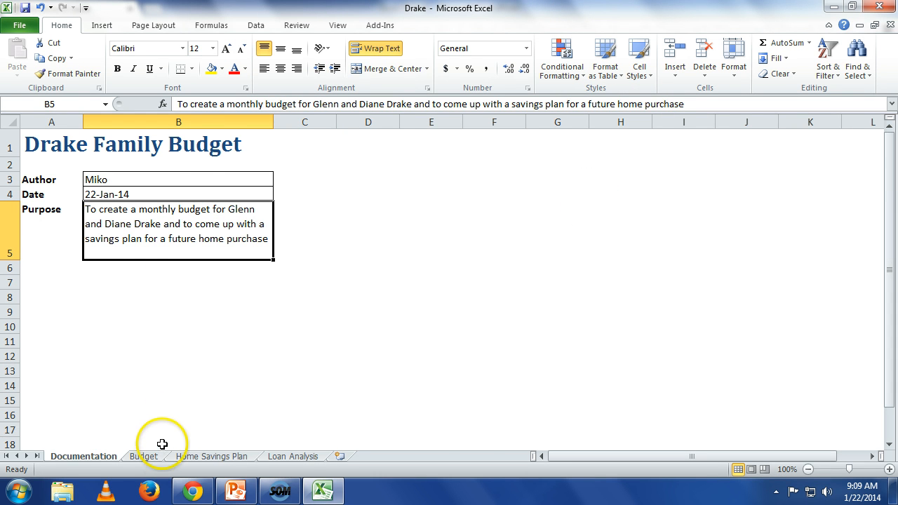
# - On the Budget sheet, start inserting a function in cell C32, the January total of the expenses table
pyautogui.click(144, 454)
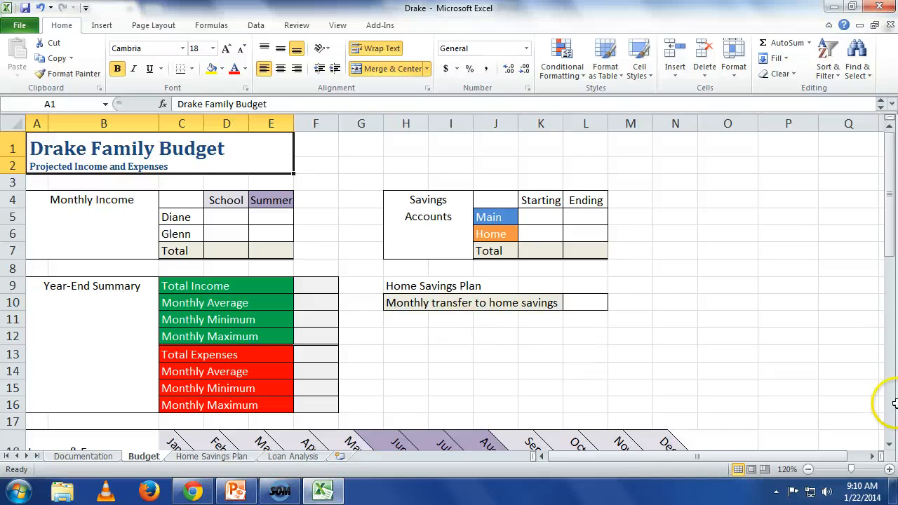
pyautogui.scroll(-1, 653, 364)
pyautogui.scroll(-2, 638, 381)
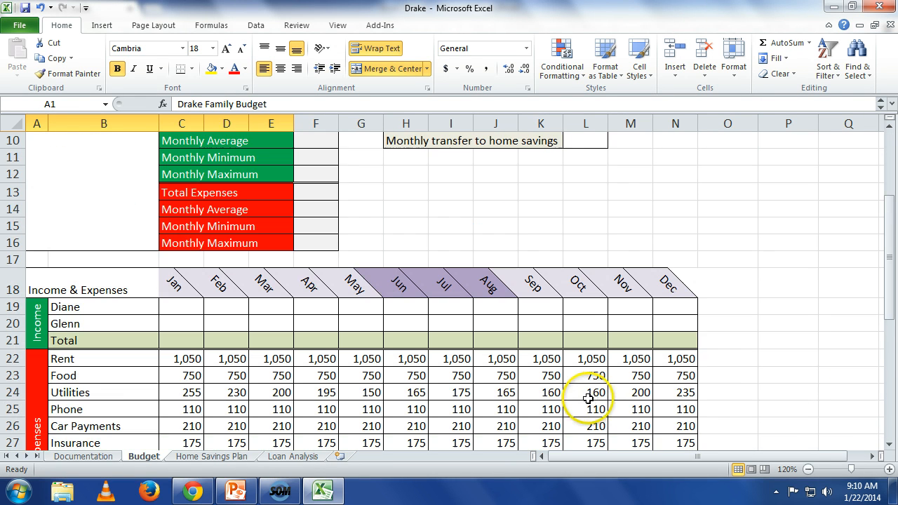
pyautogui.scroll(-2, 584, 408)
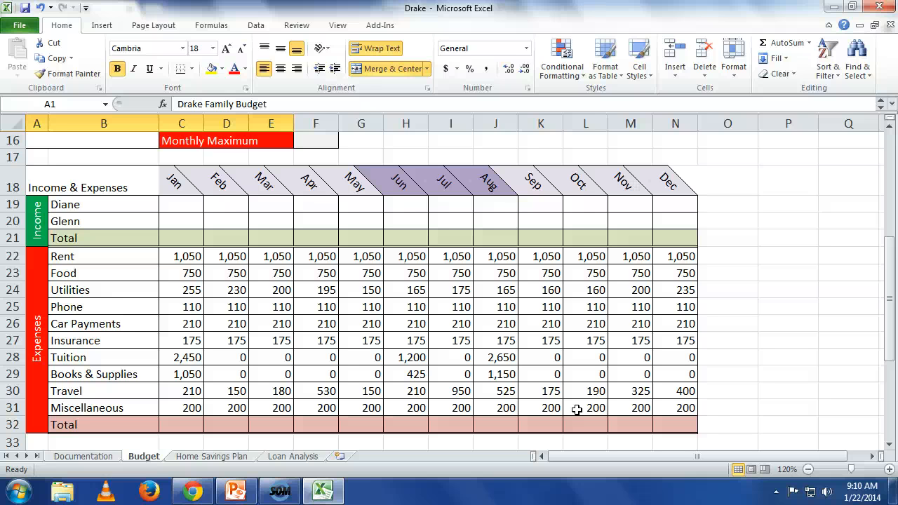
pyautogui.click(181, 426)
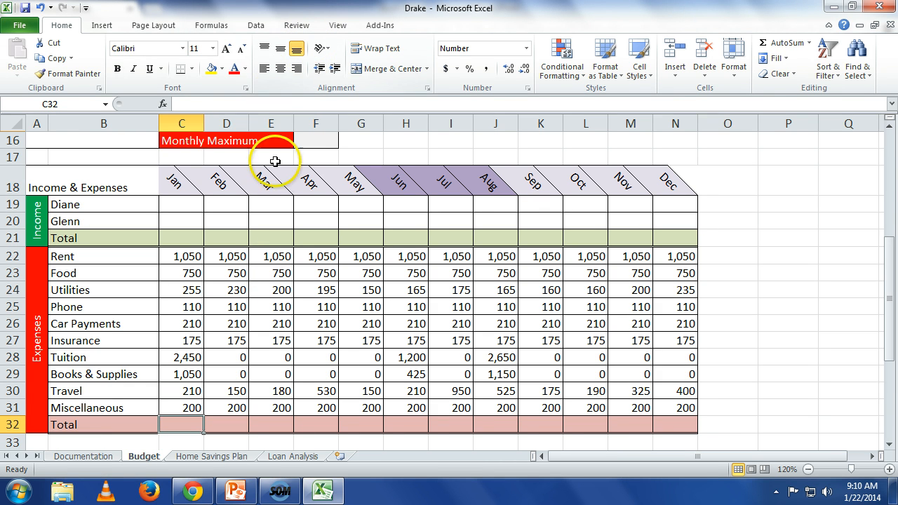
pyautogui.click(212, 25)
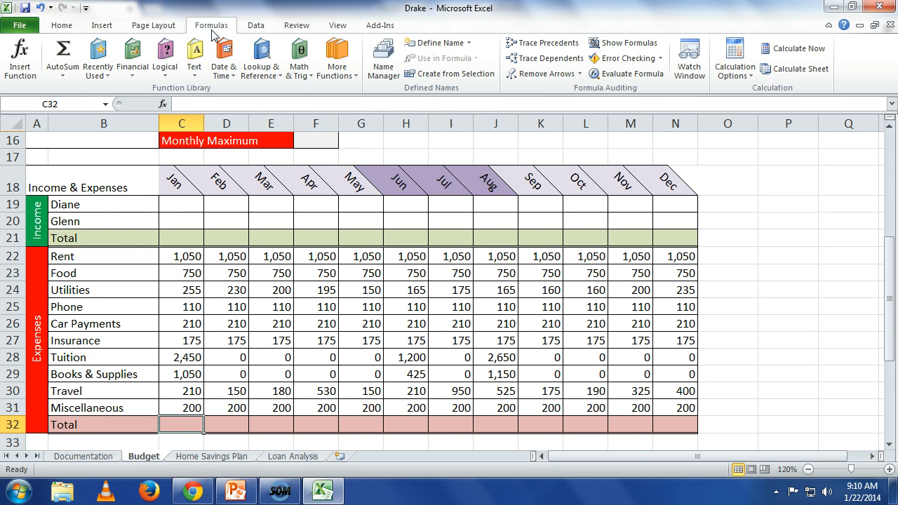
pyautogui.click(21, 63)
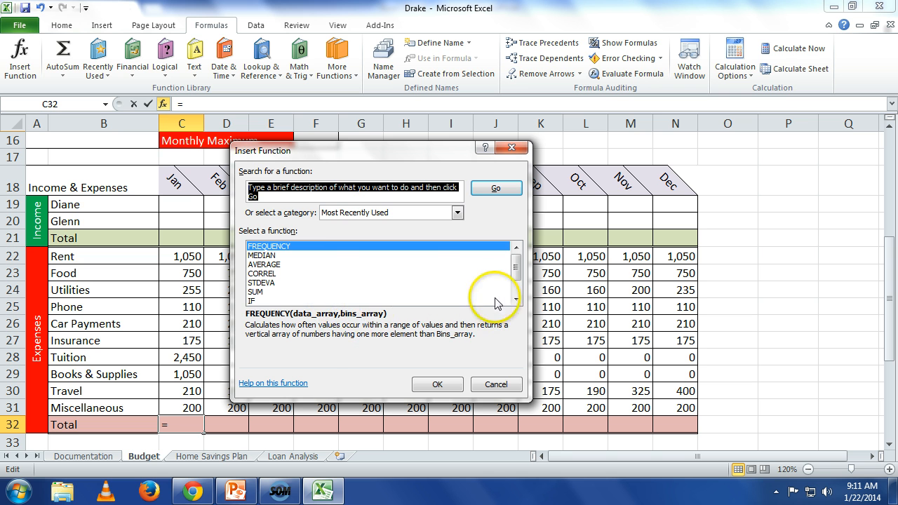
# - Choose the SUM function from the Math & Trig category for cell C32
pyautogui.click(456, 213)
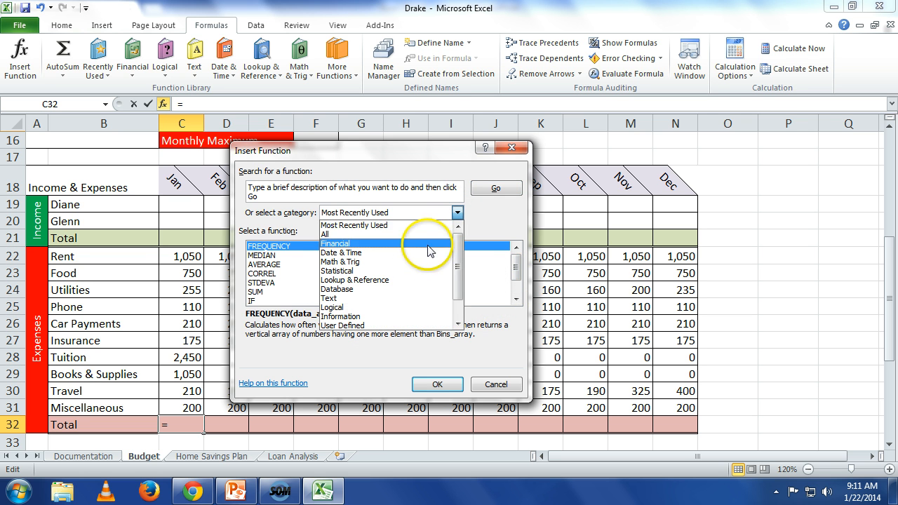
pyautogui.click(395, 261)
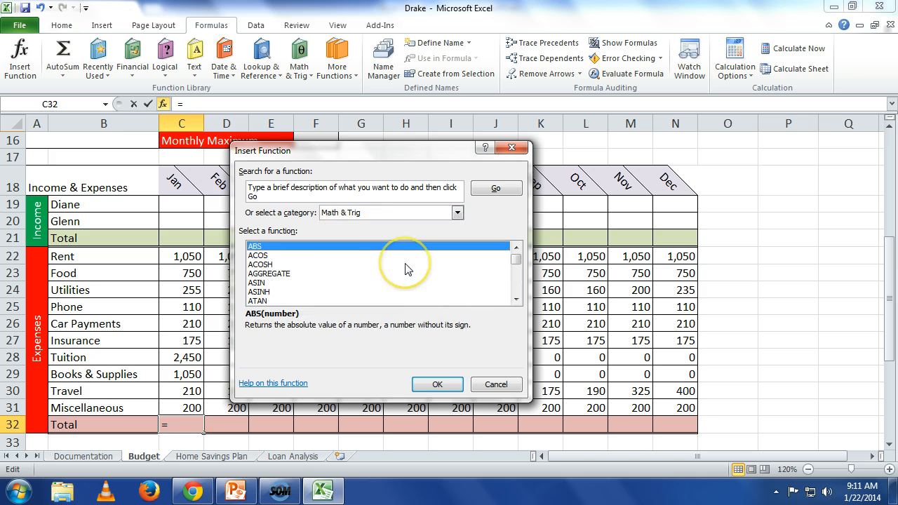
pyautogui.click(517, 297)
pyautogui.scroll(-7, 517, 297)
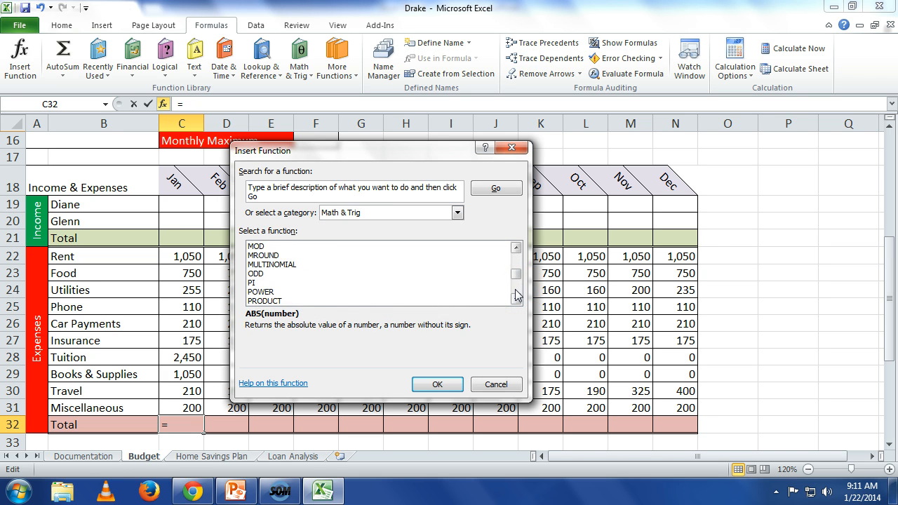
pyautogui.click(517, 298)
pyautogui.click(517, 298)
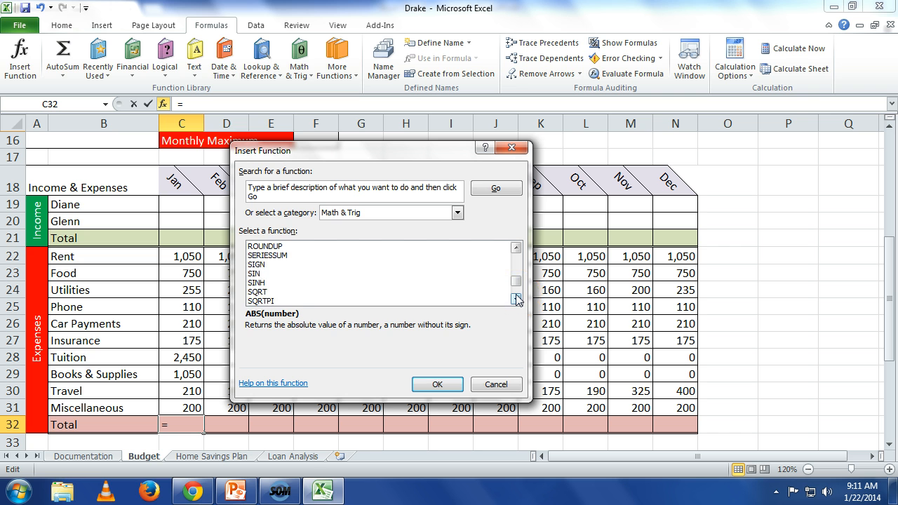
pyautogui.click(517, 298)
pyautogui.click(516, 298)
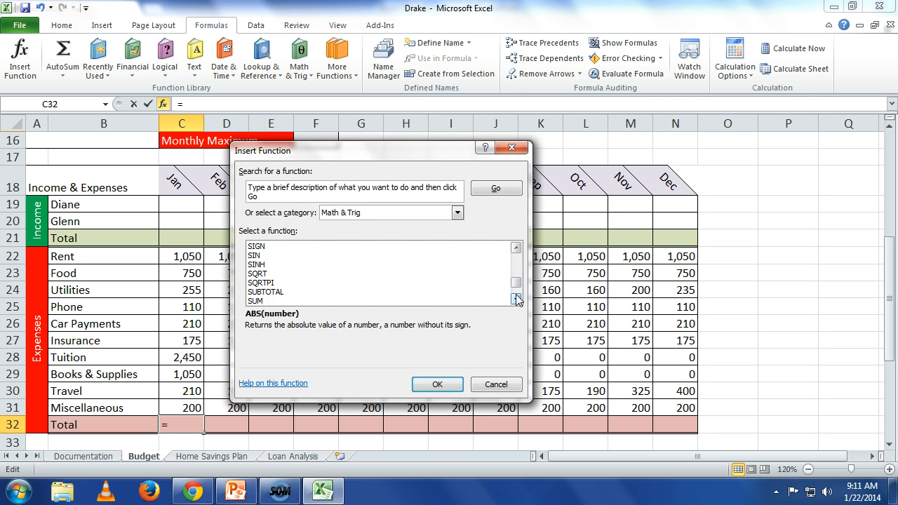
pyautogui.click(258, 300)
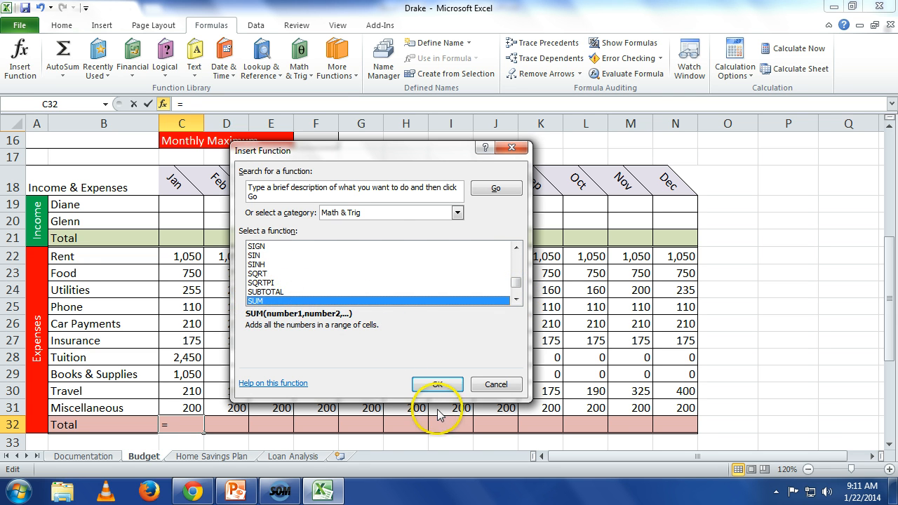
pyautogui.click(432, 384)
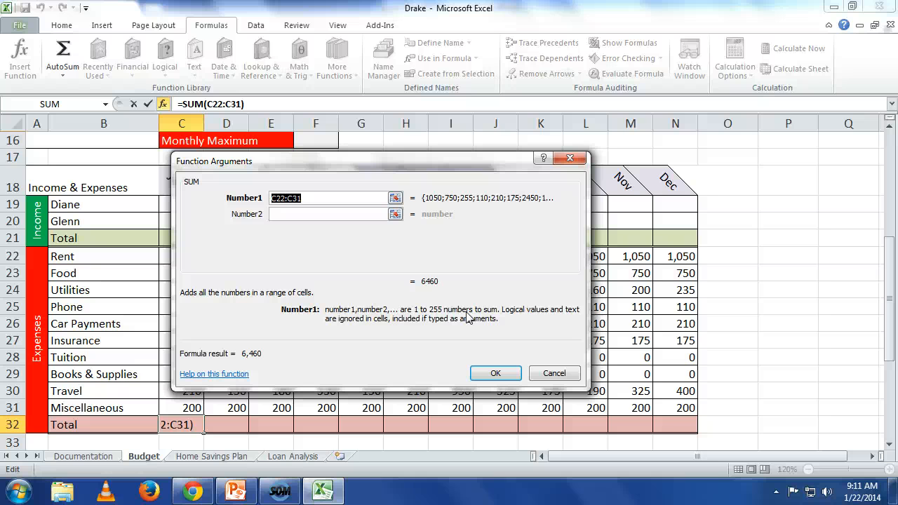
# - Set the SUM function's Number1 argument to the January expenses range C22:C31
pyautogui.click(394, 196)
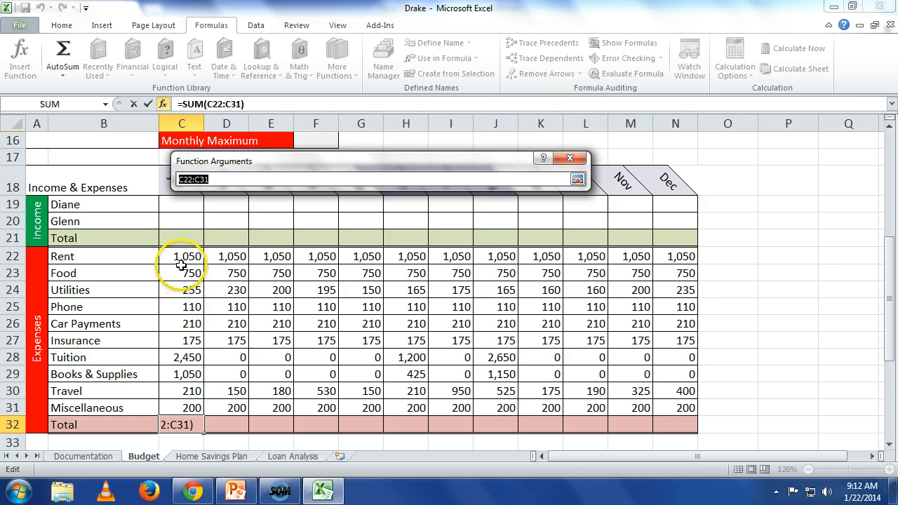
pyautogui.moveTo(181, 256); pyautogui.dragTo(186, 410)
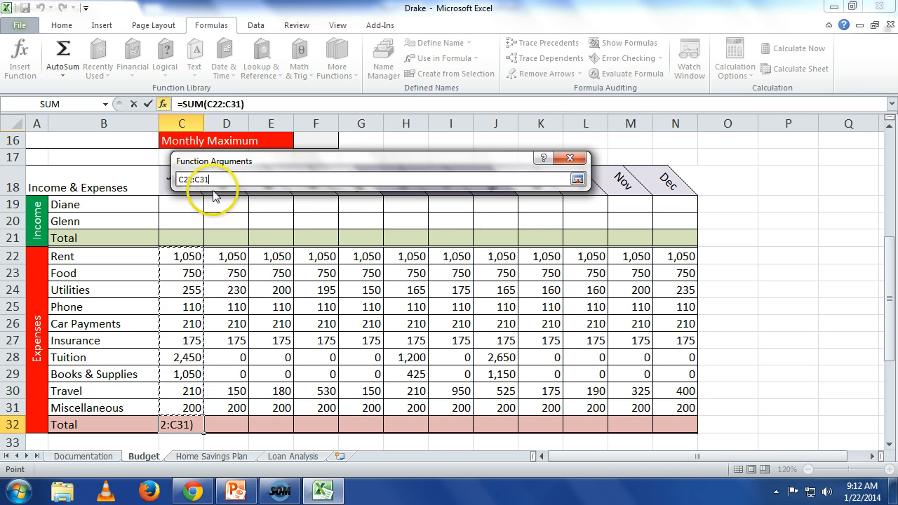
pyautogui.click(578, 180)
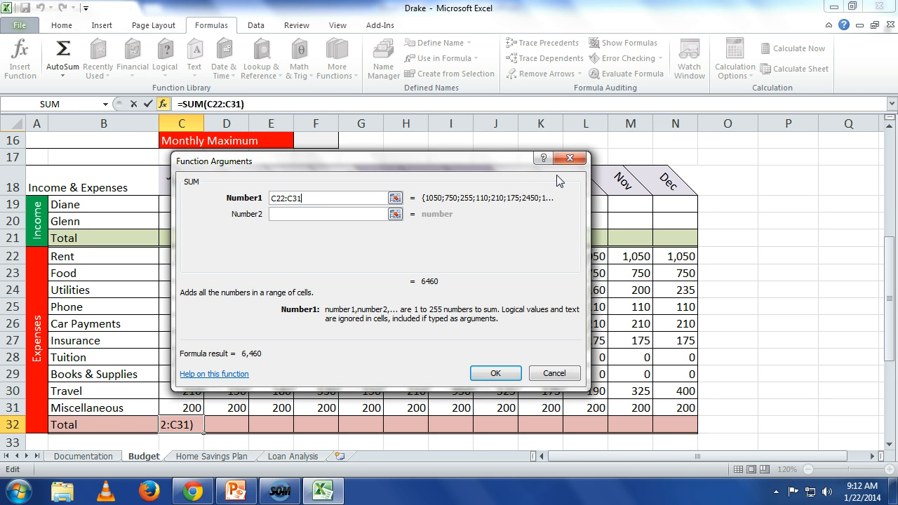
pyautogui.click(554, 177)
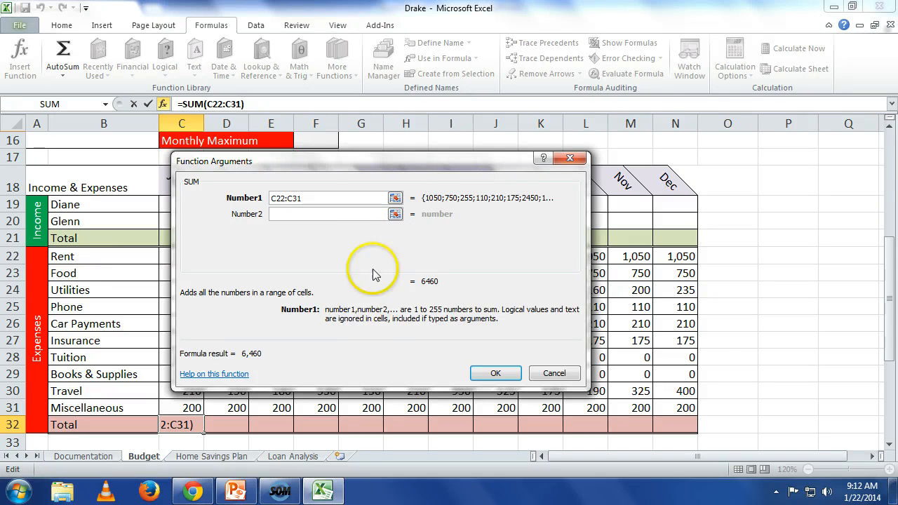
# - Look up "sum" in Excel Help, skim the results, and return to the function arguments
pyautogui.click(224, 379)
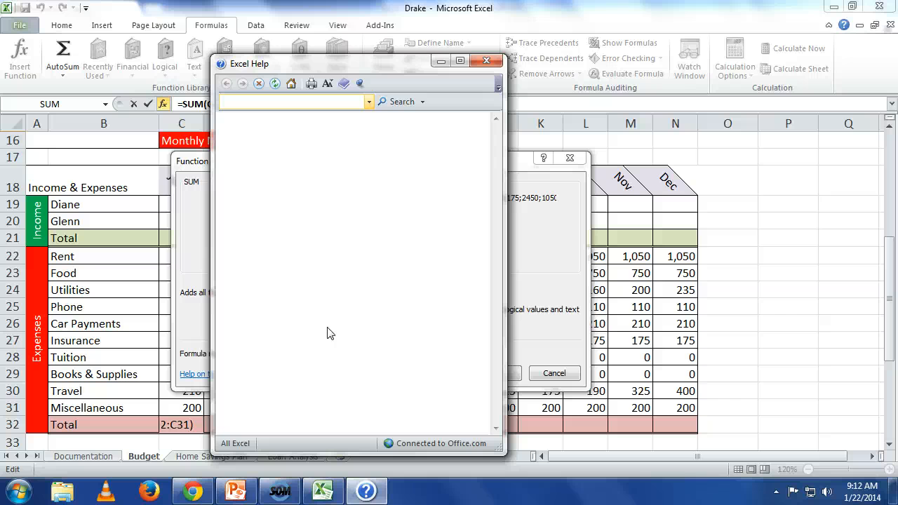
pyautogui.write('sum')
pyautogui.press('Return')
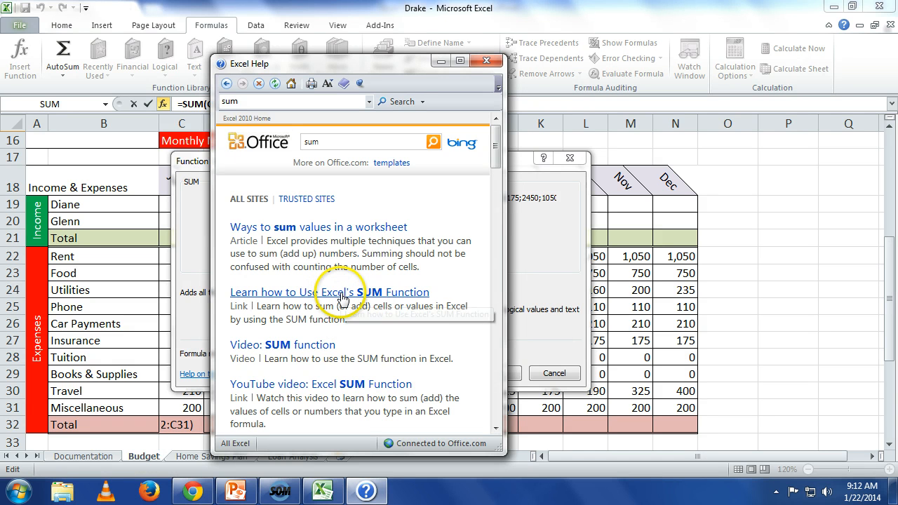
pyautogui.scroll(-4, 346, 298)
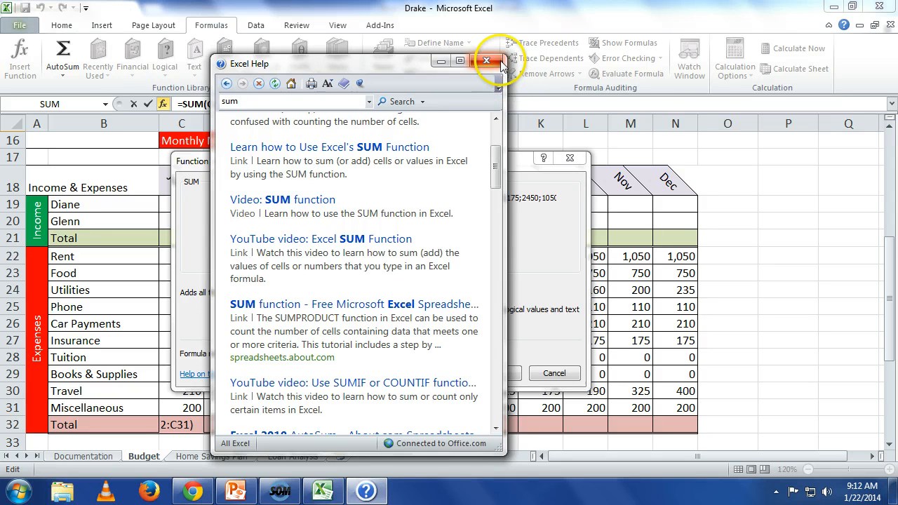
pyautogui.click(487, 61)
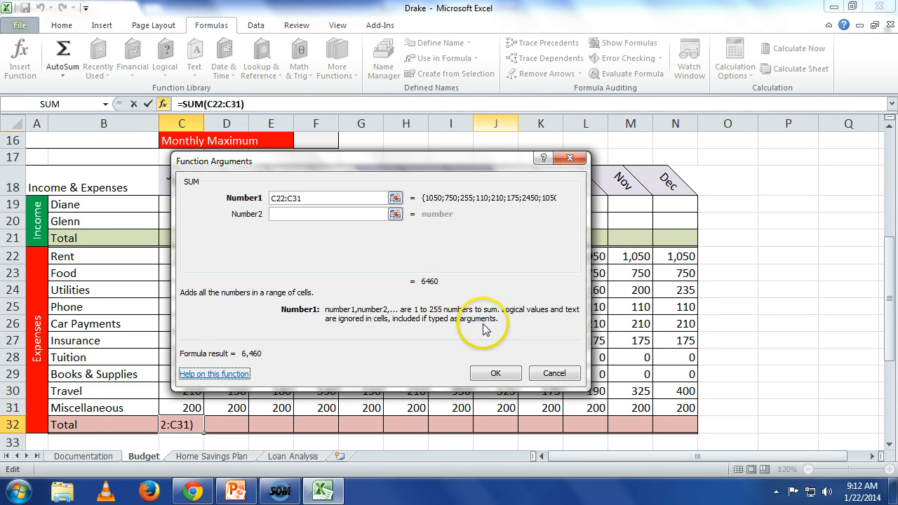
# - Confirm the SUM formula in C32 and fill it across to N32 for the February to December expense totals
pyautogui.click(496, 375)
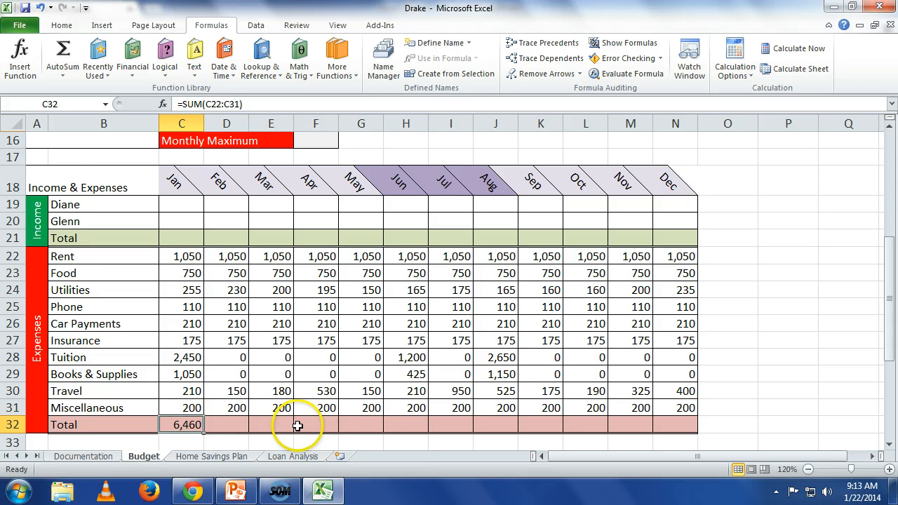
pyautogui.click(61, 25)
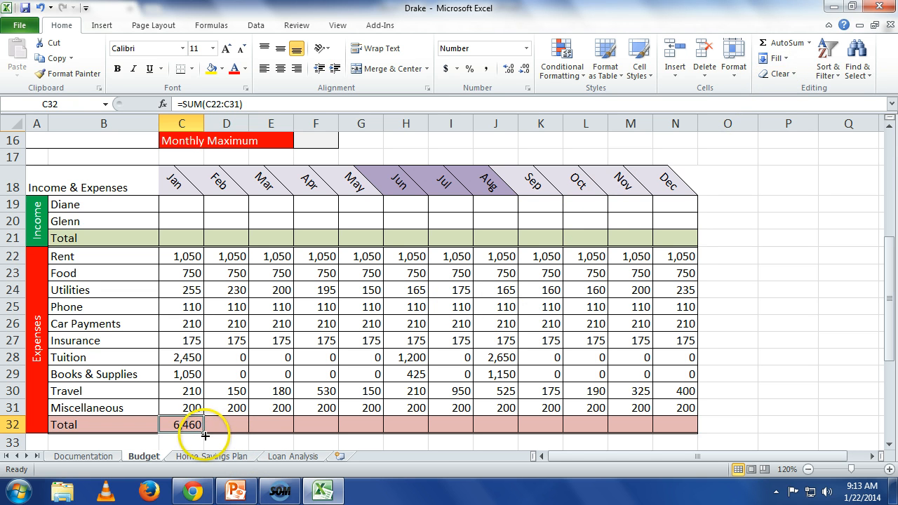
pyautogui.moveTo(204, 432); pyautogui.dragTo(674, 430)
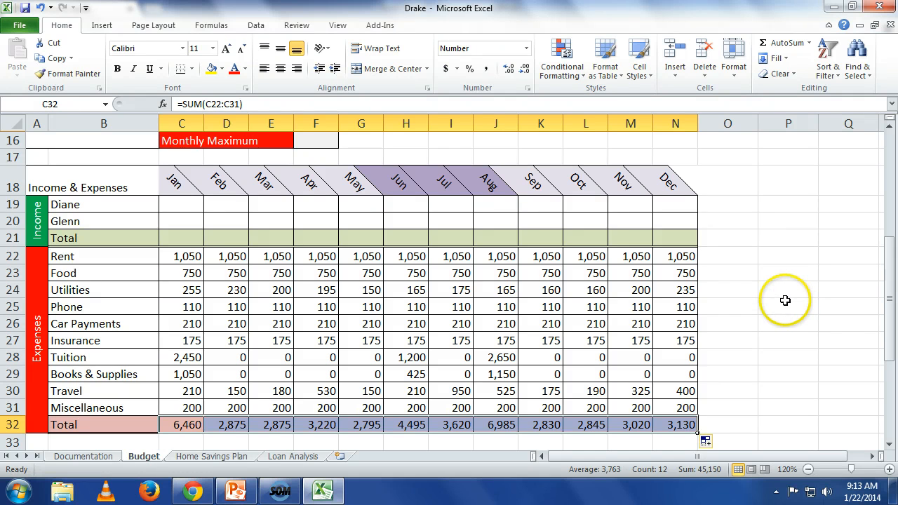
pyautogui.scroll(4, 772, 296)
pyautogui.scroll(1, 771, 296)
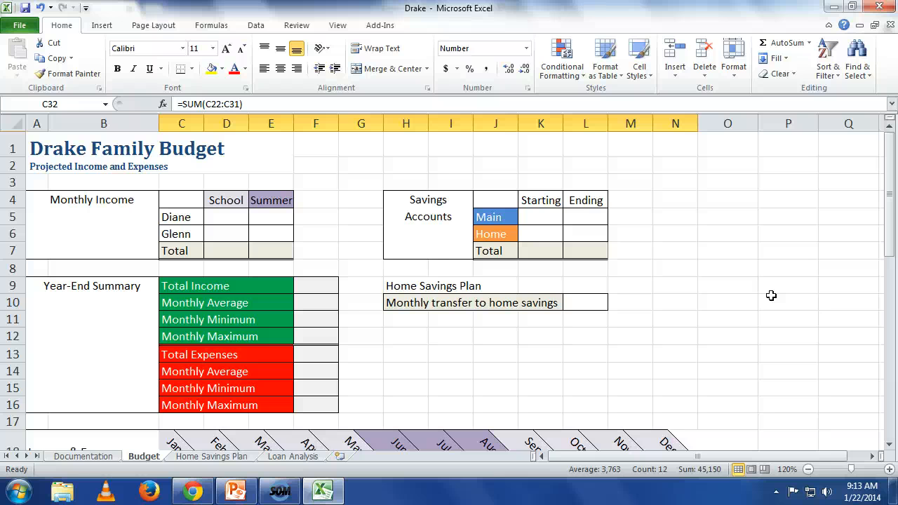
# - Enter the School monthly incomes in the Monthly Income table: 2800 in D5 and 1300 in D6
pyautogui.click(238, 222)
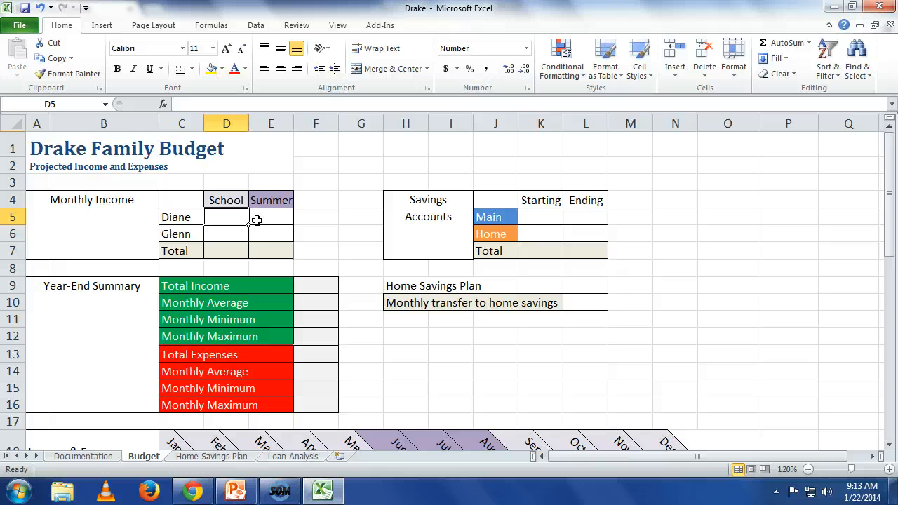
pyautogui.write('2800')
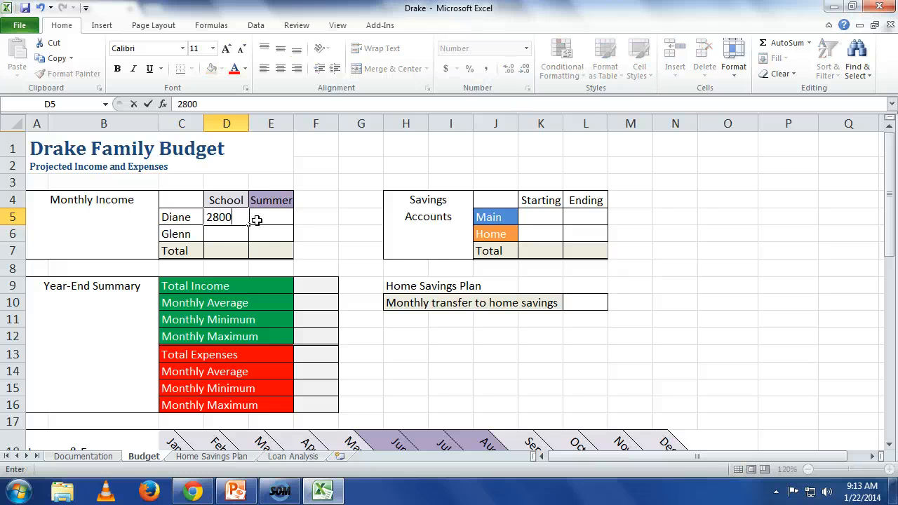
pyautogui.press('Return')
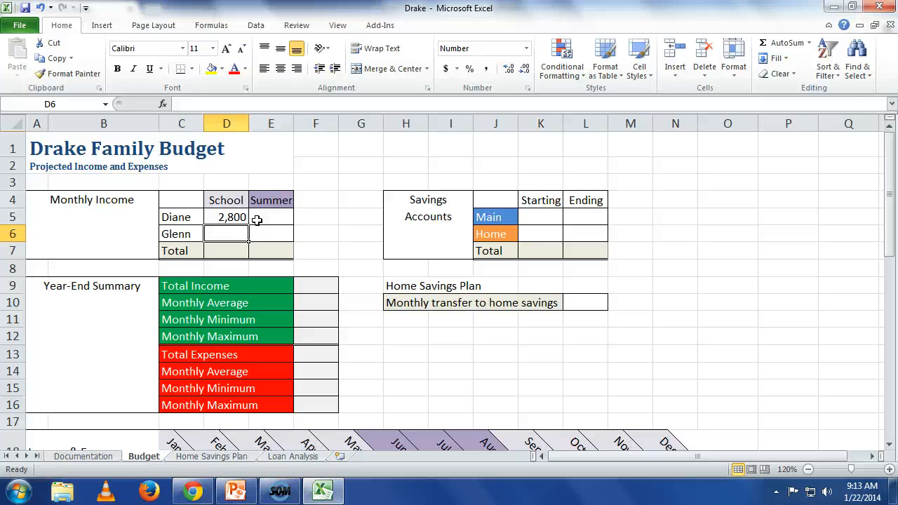
pyautogui.write('1300')
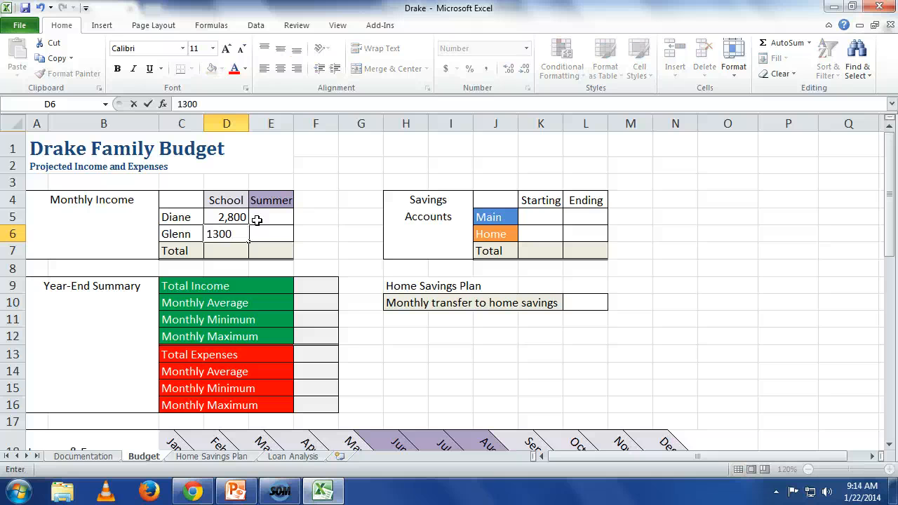
pyautogui.press('Return')
# - Enter the Summer monthly incomes in the Monthly Income table: 2100 in E5 and 2600 in E6
pyautogui.click(257, 220)
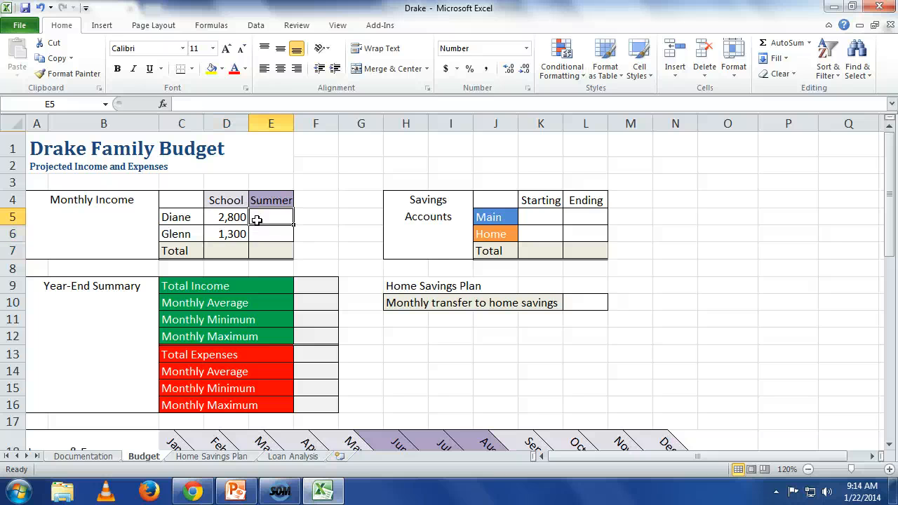
pyautogui.write('2100')
pyautogui.press('Return')
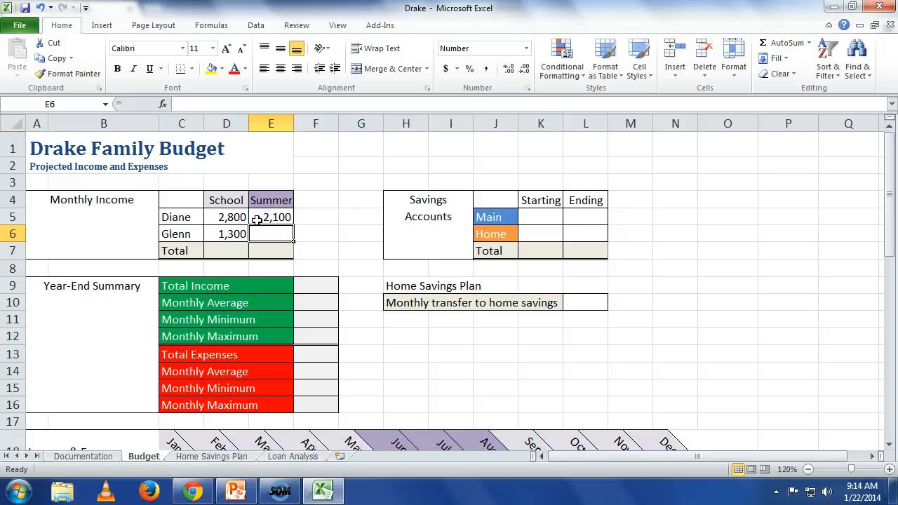
pyautogui.write('2600')
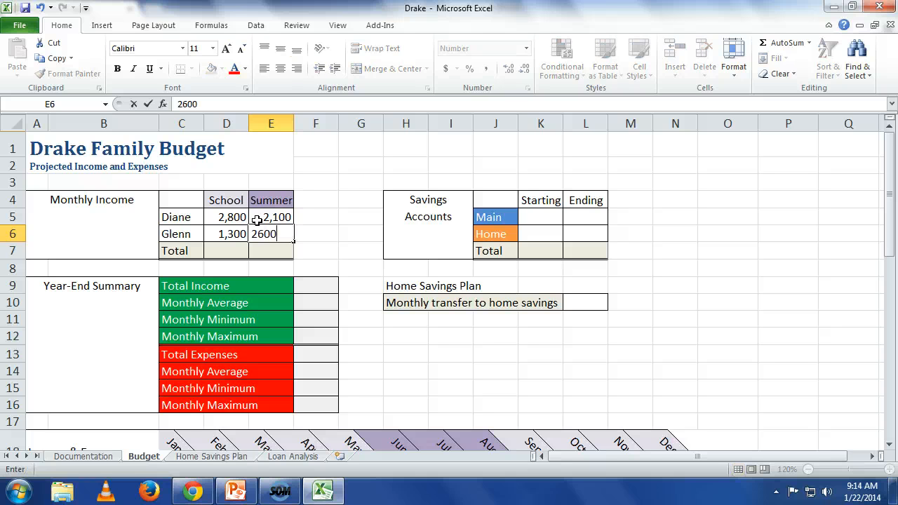
pyautogui.press('Return')
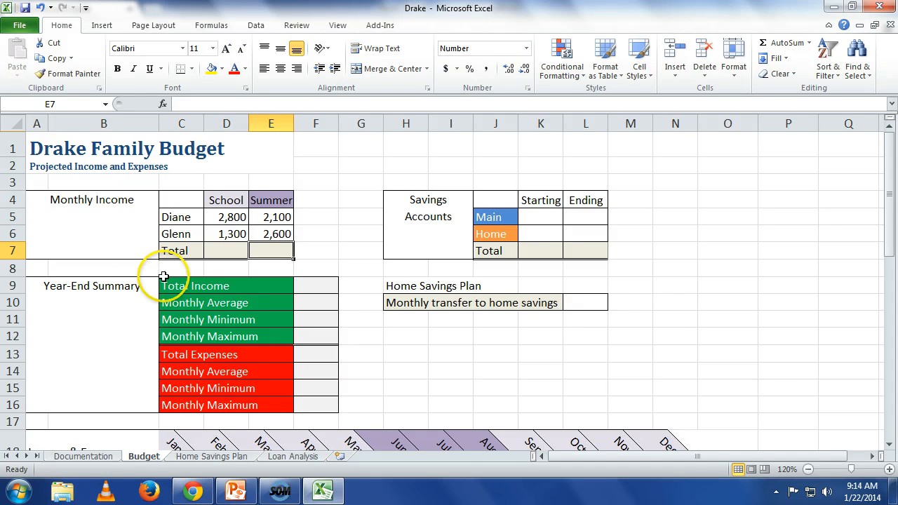
# - Total the School and Summer income columns in D7:E7 with AutoSum
pyautogui.click(246, 251)
pyautogui.moveTo(246, 251); pyautogui.dragTo(259, 253)
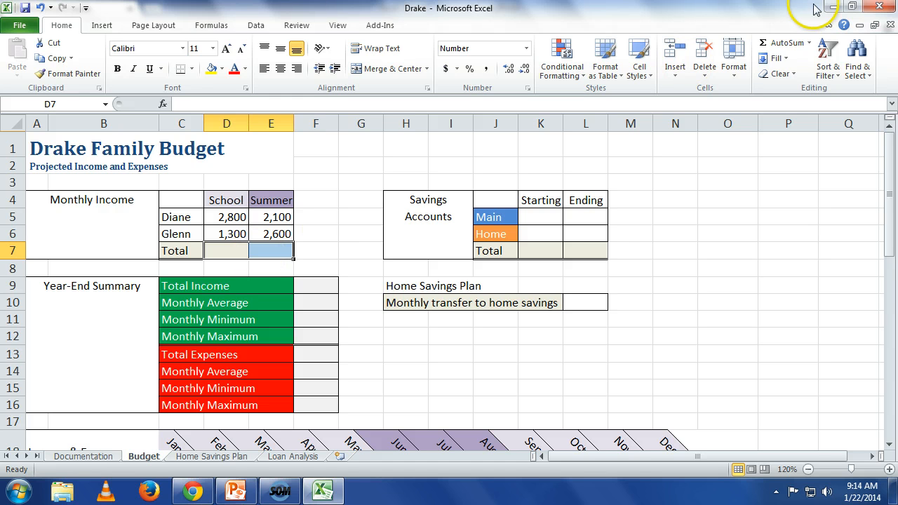
pyautogui.click(779, 44)
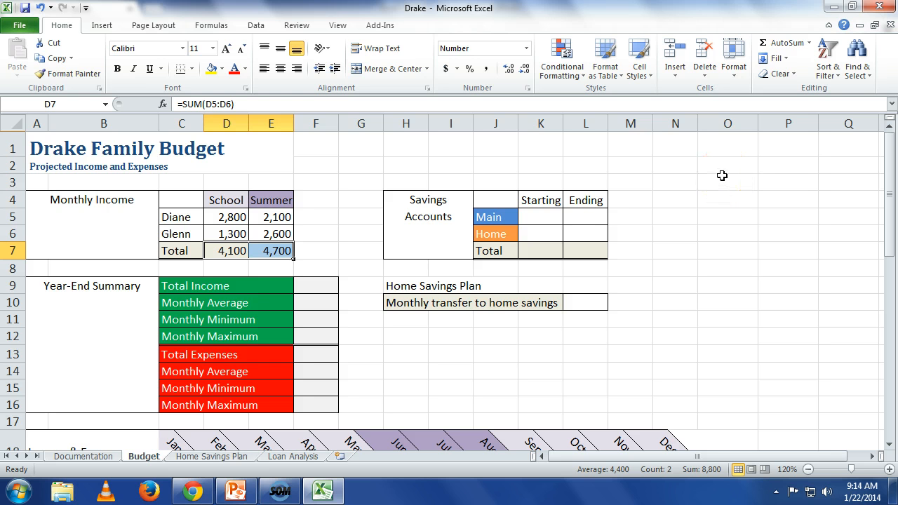
# - Link the January incomes in C19 and C20 to D5 and D6, and total C19:C20 in C21 with AutoSum
pyautogui.scroll(-3, 723, 175)
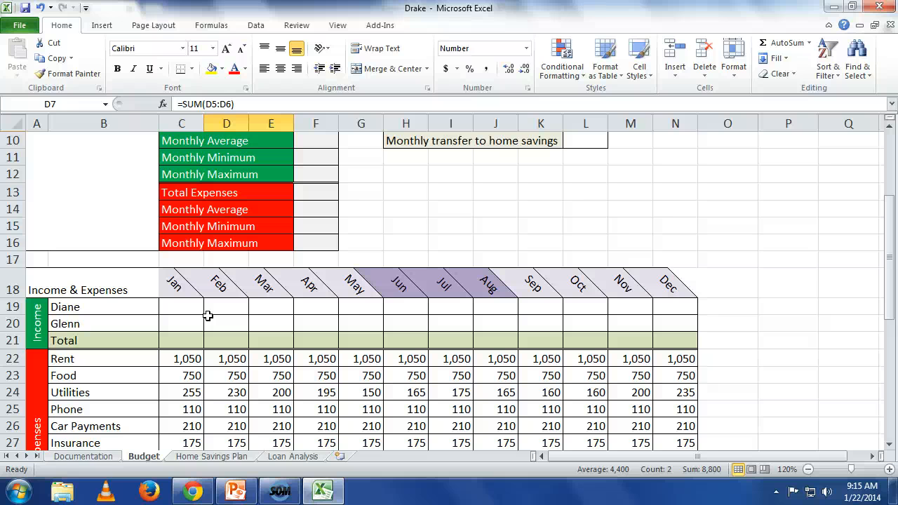
pyautogui.scroll(3, 211, 253)
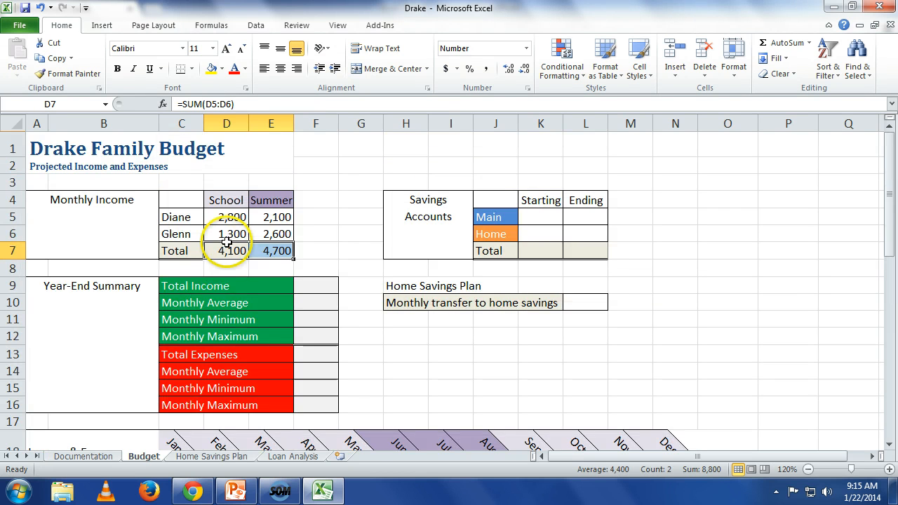
pyautogui.scroll(-4, 231, 238)
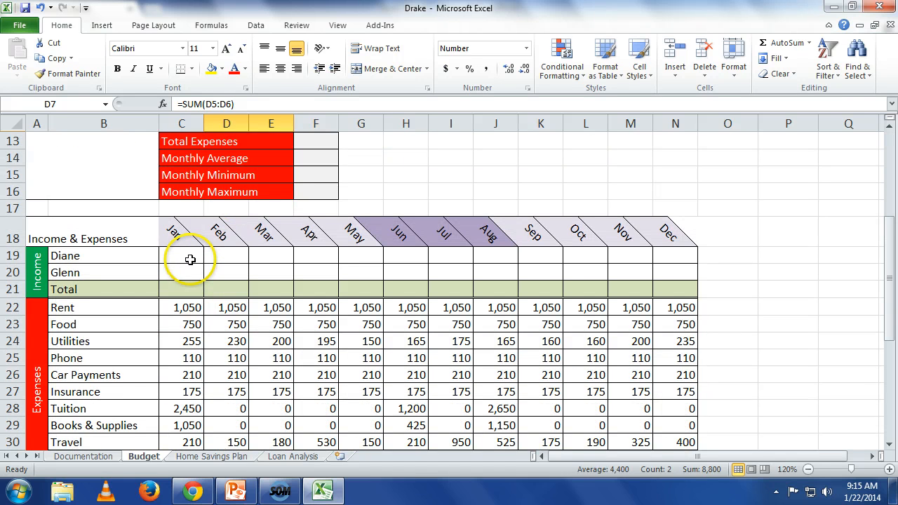
pyautogui.click(190, 259)
pyautogui.write('=d5')
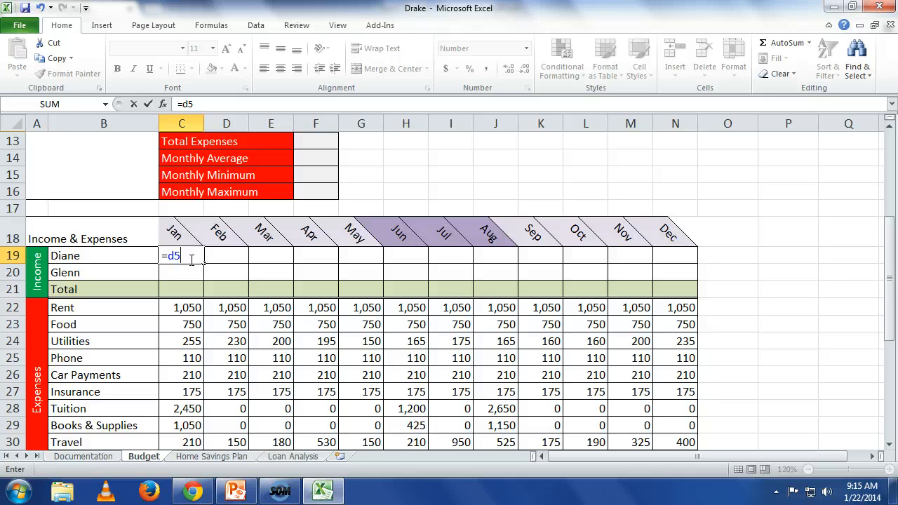
pyautogui.press('Return')
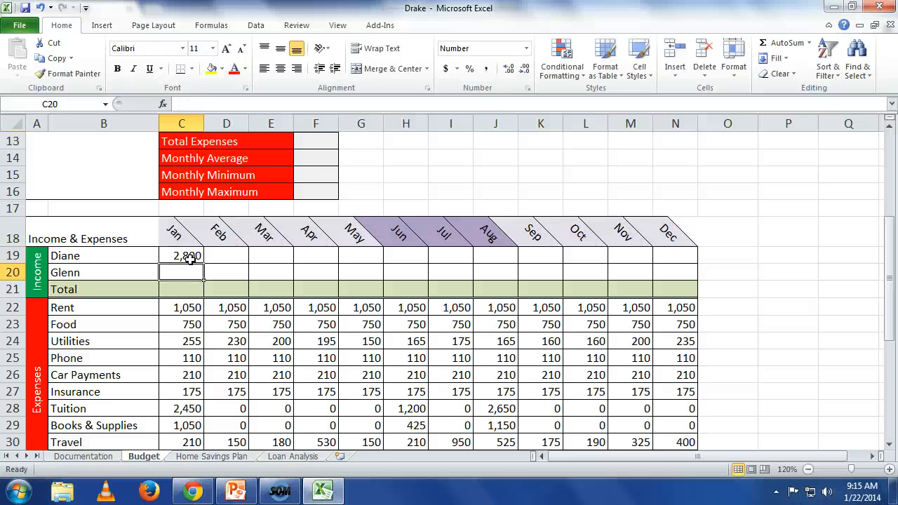
pyautogui.write('=d6')
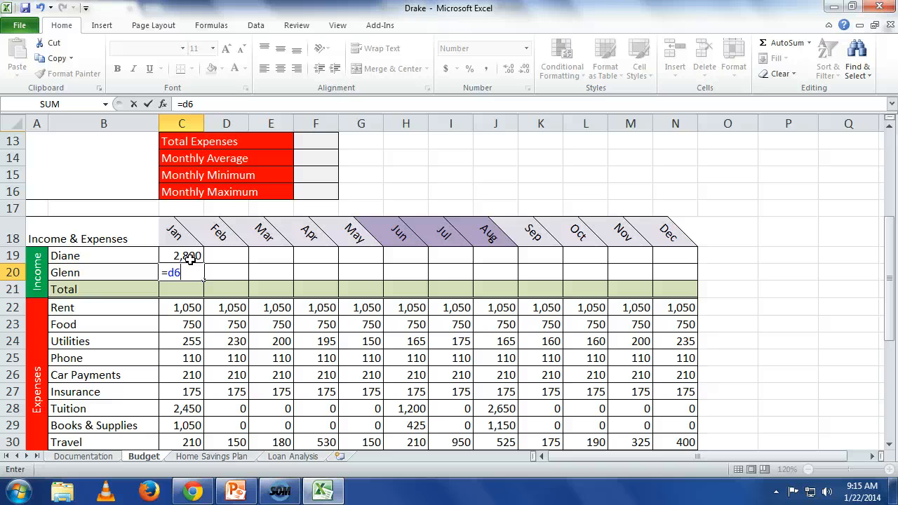
pyautogui.press('Return')
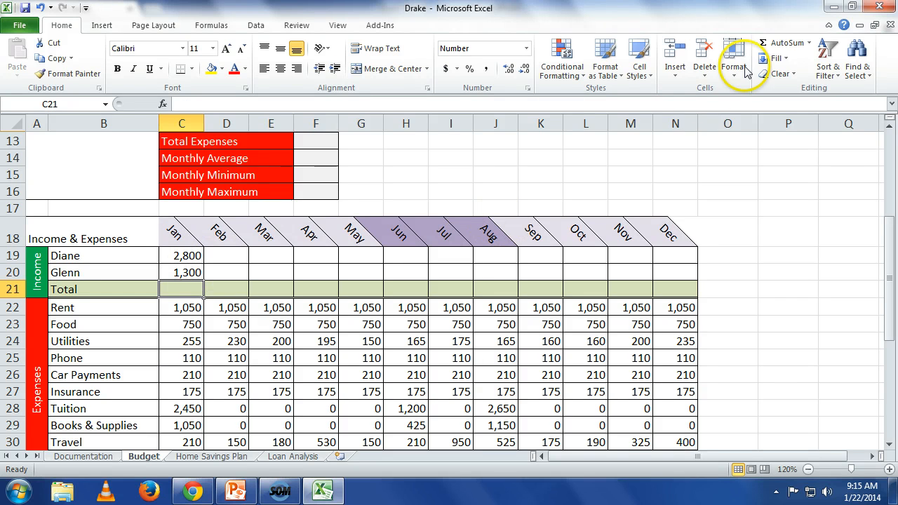
pyautogui.click(771, 44)
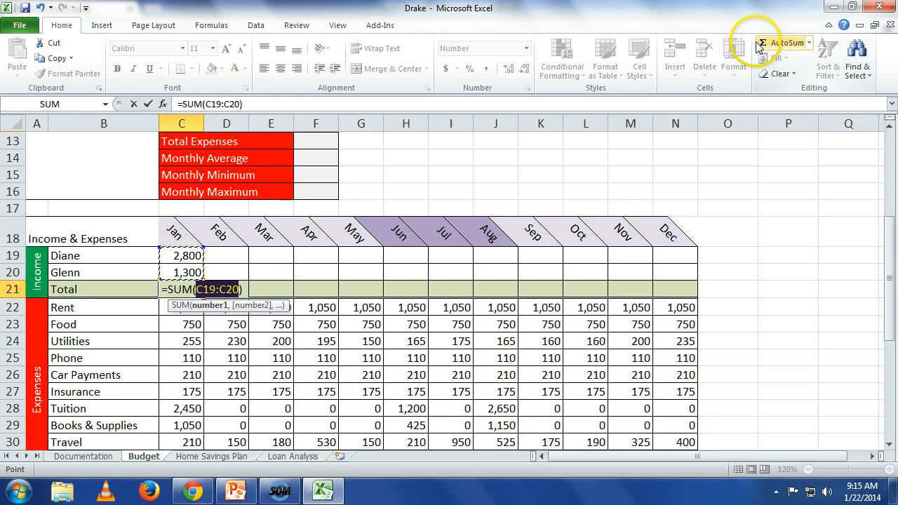
pyautogui.press('Return')
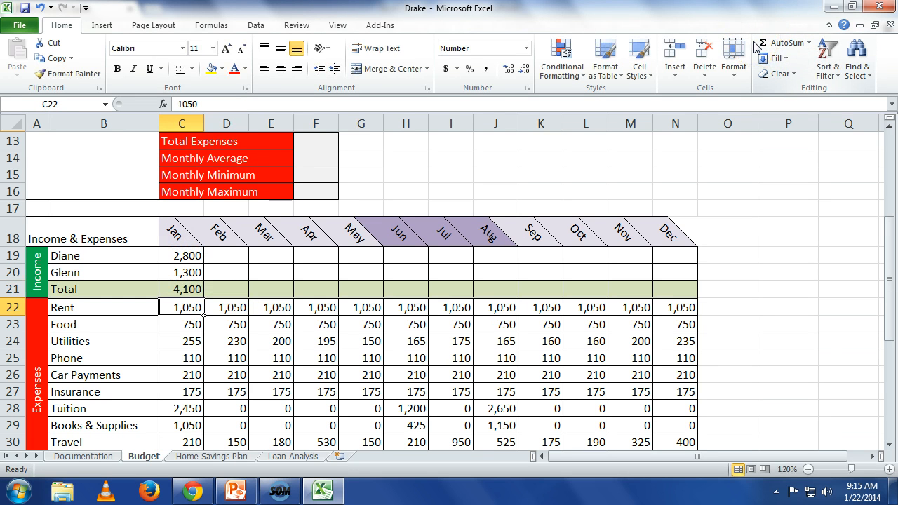